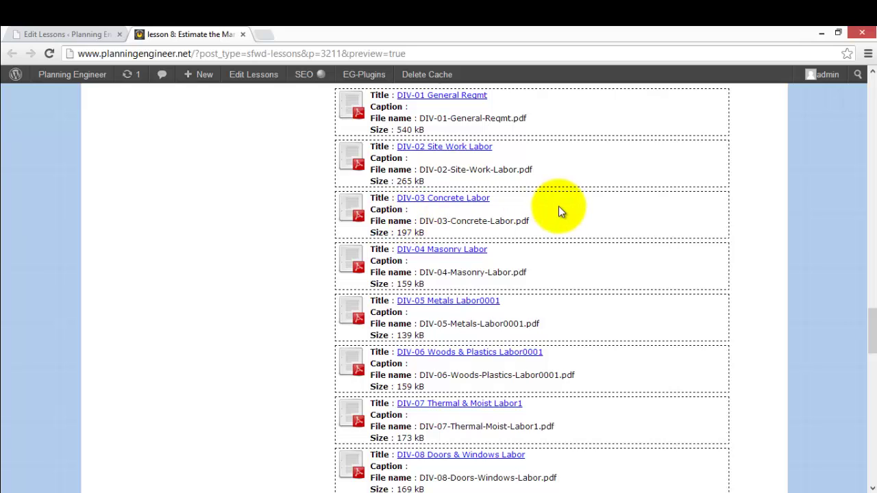
Look through the standard labor productivity rate PDFs on the lesson page, from DIV-01 General Reqmt to DIV-16 Electrical Labor1.
scroll(558, 207, down, 1)
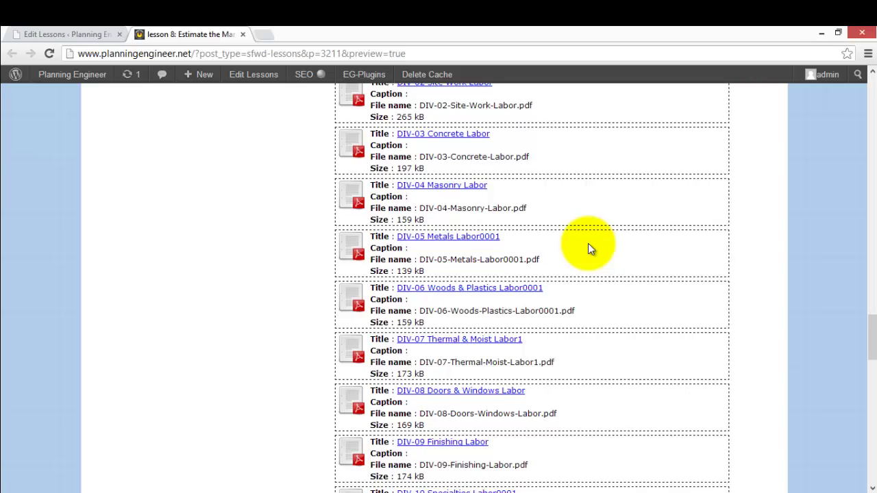
scroll(589, 243, down, 2)
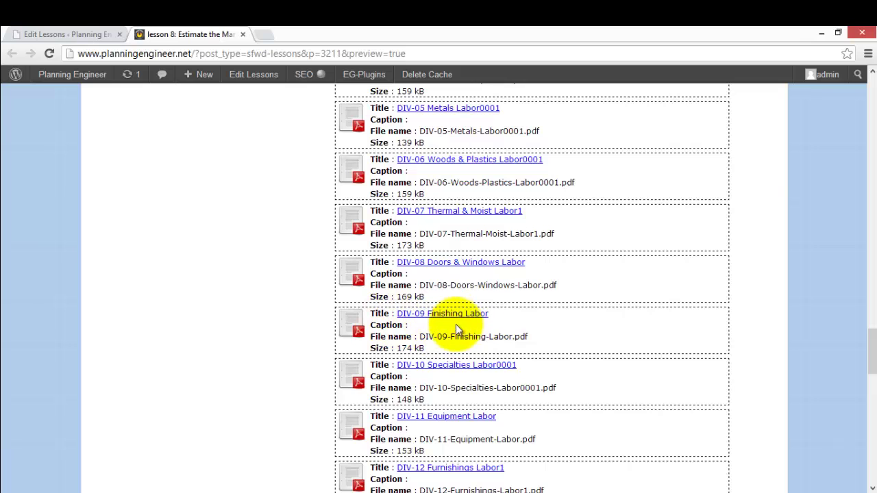
scroll(554, 321, down, 3)
scroll(553, 321, up, 6)
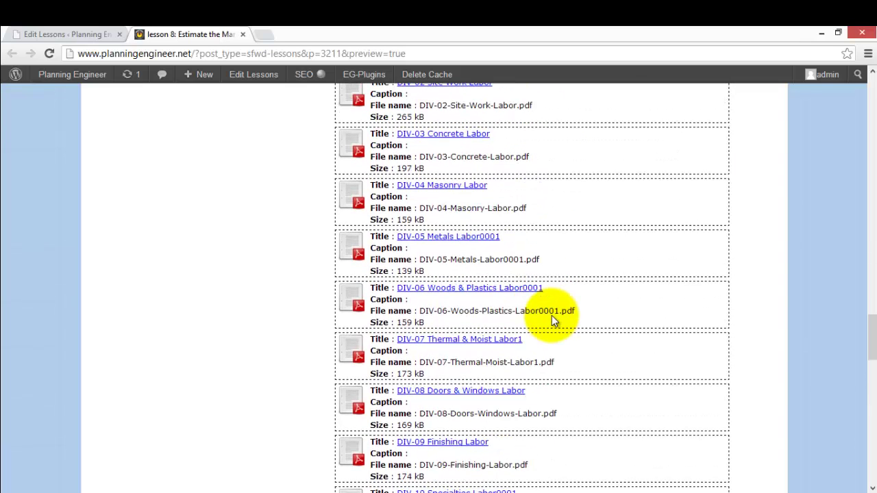
scroll(552, 315, up, 1)
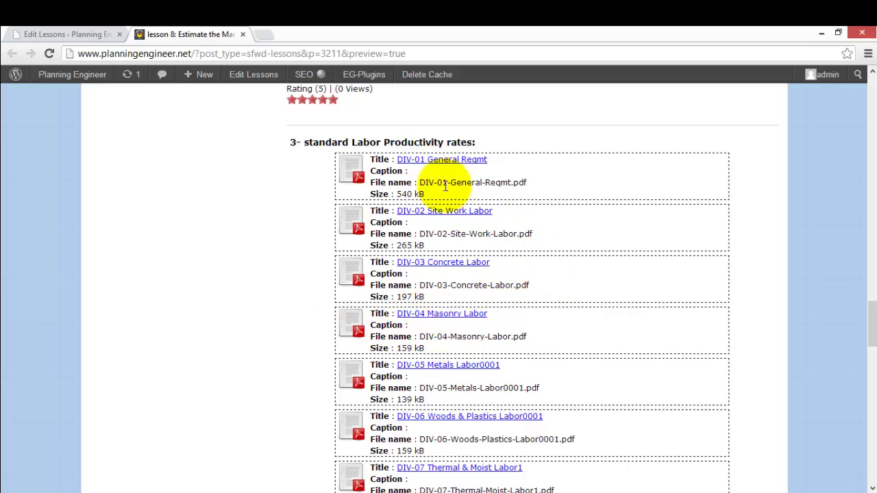
scroll(439, 209, down, 3)
scroll(454, 205, down, 7)
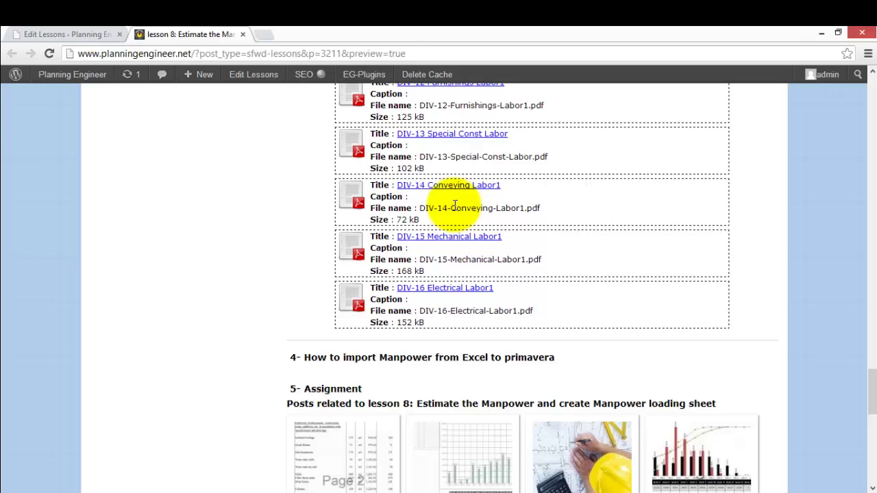
scroll(453, 205, up, 2)
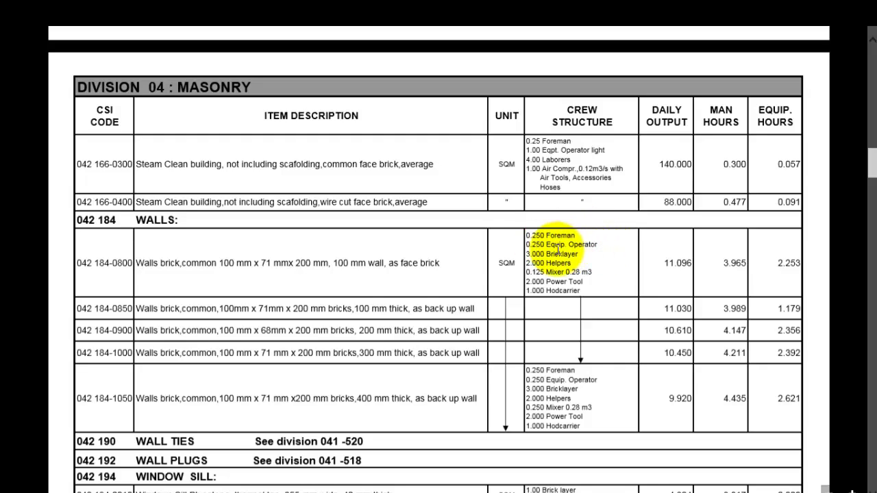
double_click(535, 254)
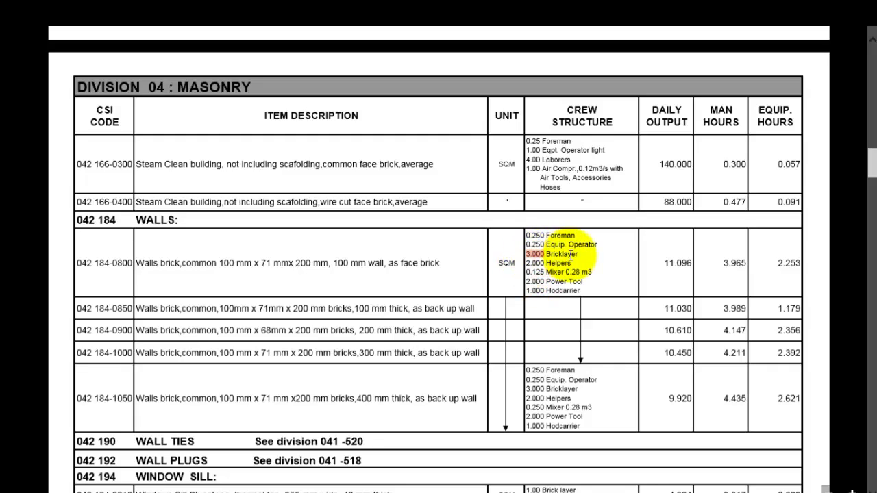
drag(526, 232, 546, 283)
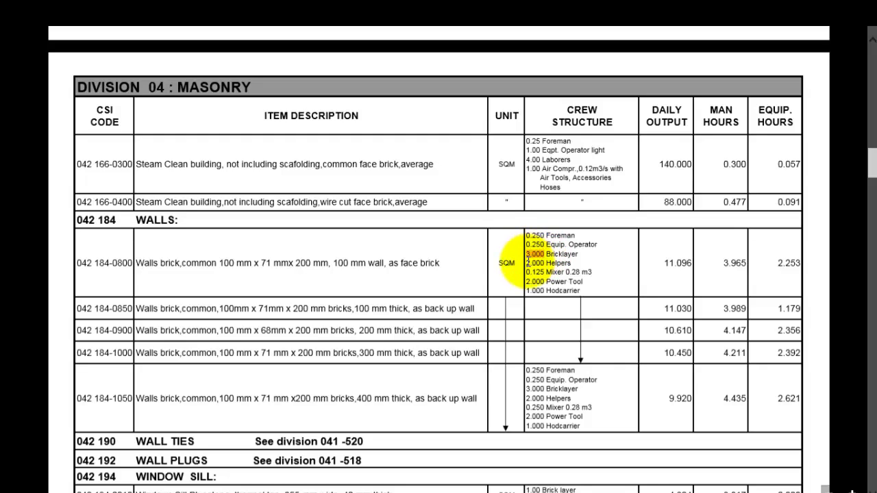
click(729, 267)
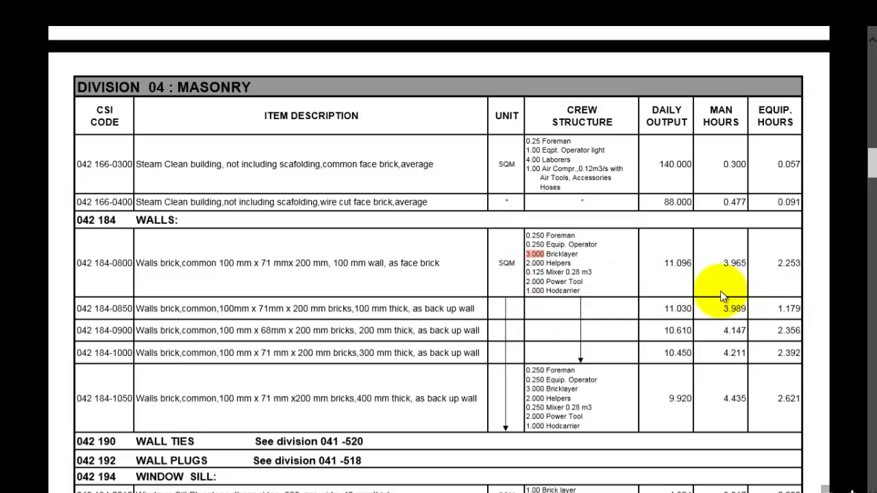
Switch to the Resources-and-Activity-List workbook in Excel and examine the productivity and man-day columns of each trade on the Resources sheet.
key(alt+Tab)
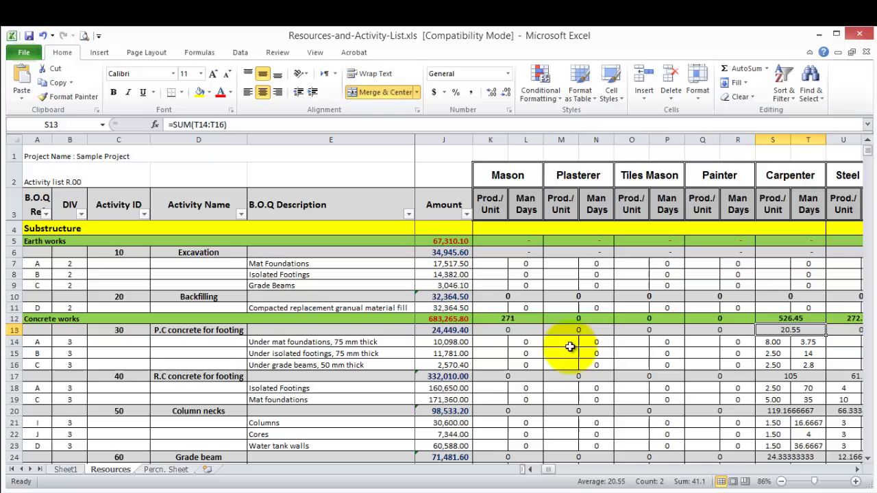
click(569, 345)
click(567, 355)
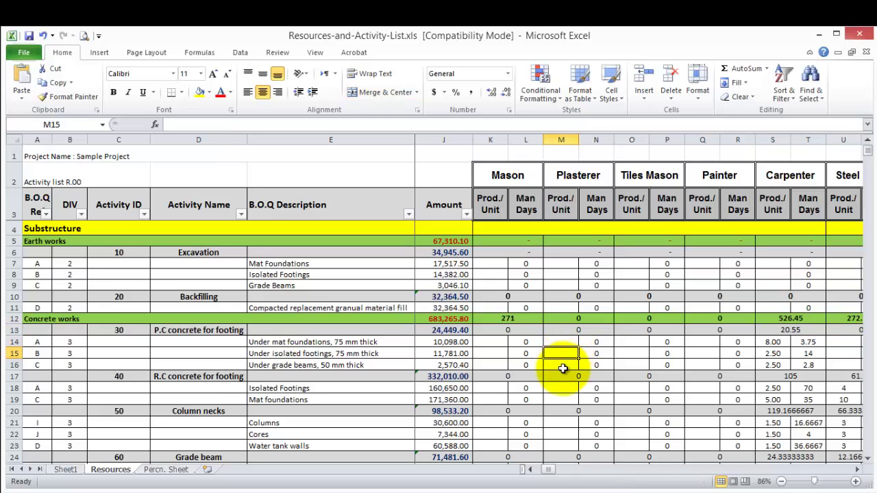
click(563, 368)
scroll(551, 356, down, 2)
scroll(546, 341, up, 2)
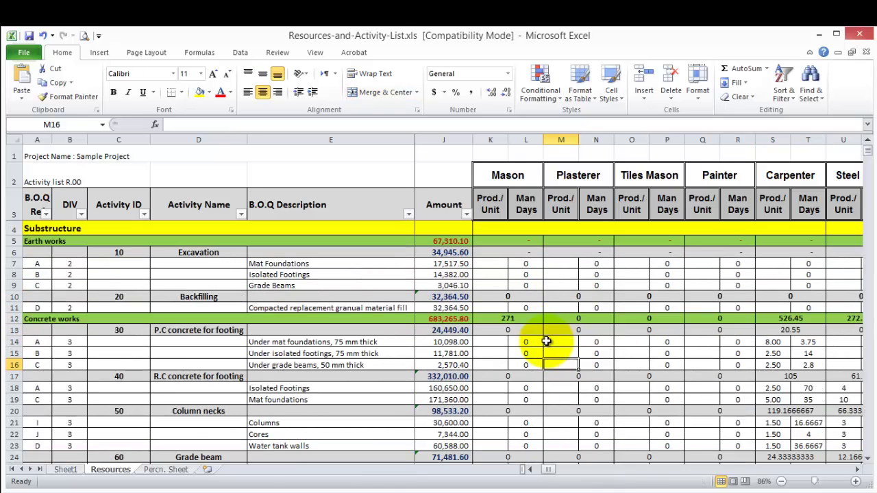
click(491, 266)
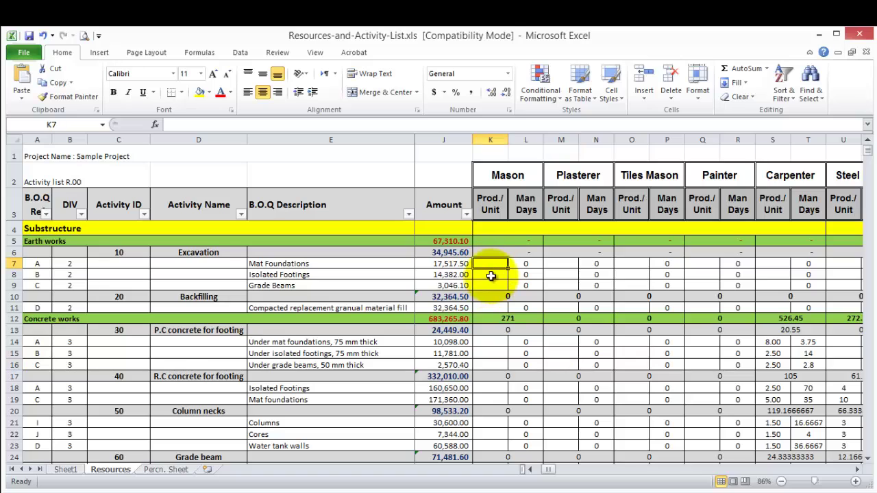
click(490, 275)
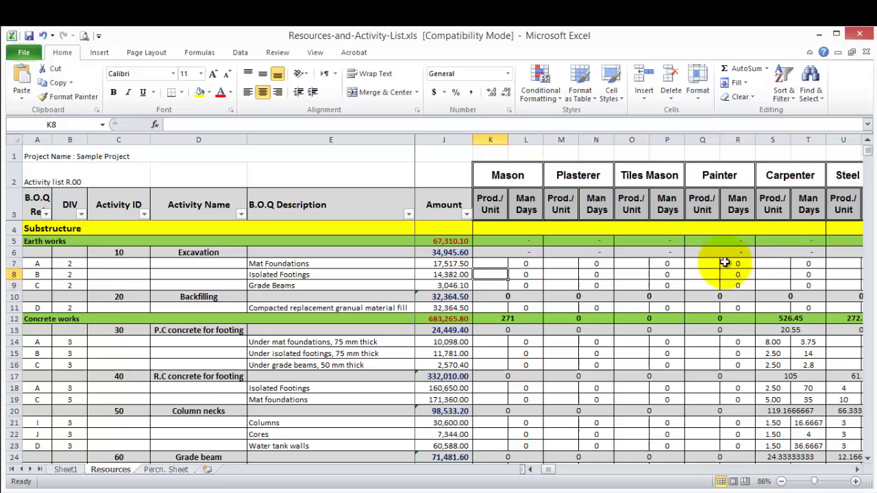
click(771, 264)
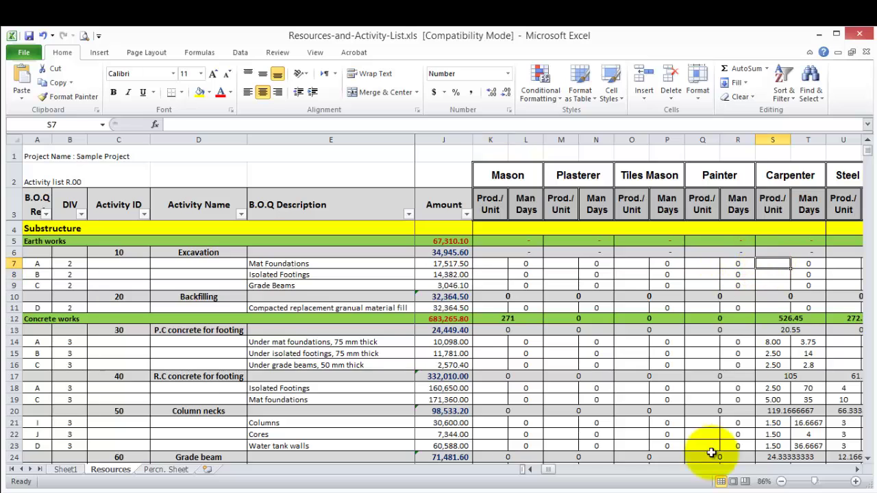
click(857, 469)
click(858, 469)
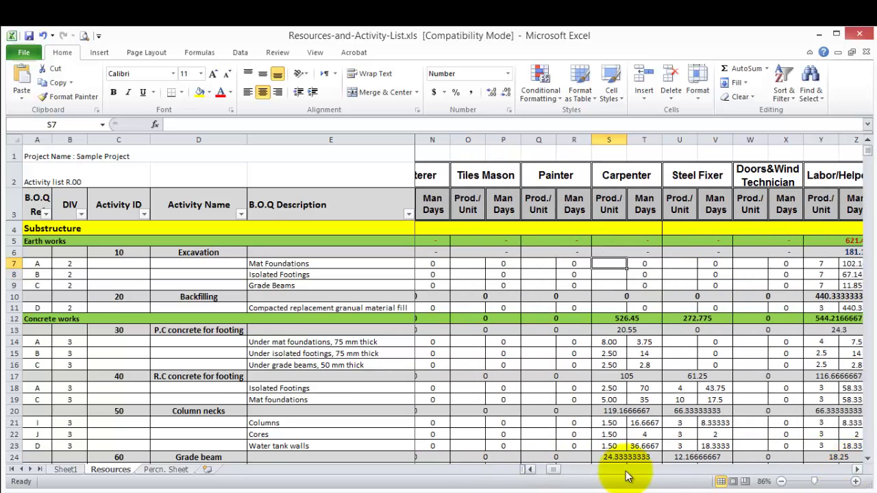
drag(558, 472, 403, 473)
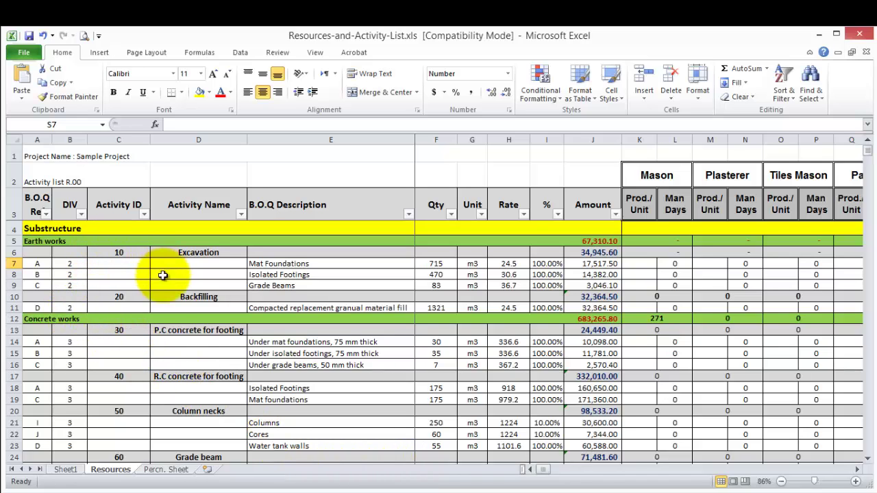
Check the P.C concrete for footing activity's division number and its Mason and Tiles Mason productivity cells for the mat foundations item.
click(185, 334)
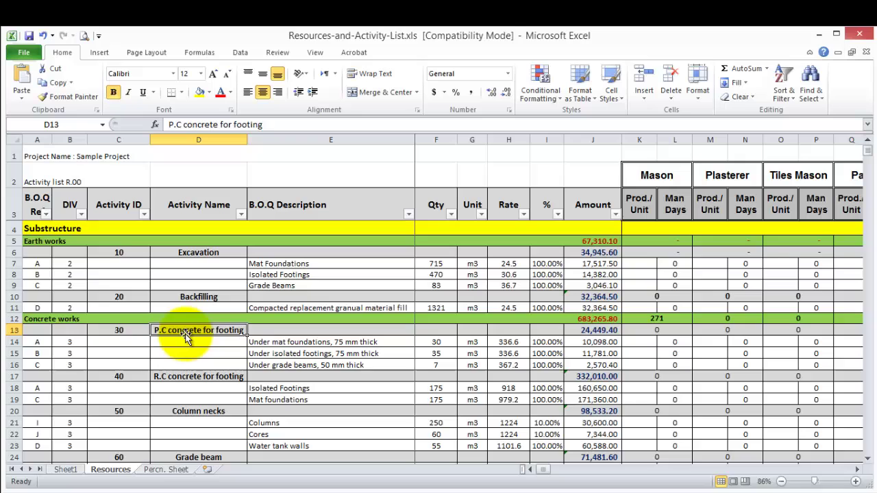
click(75, 341)
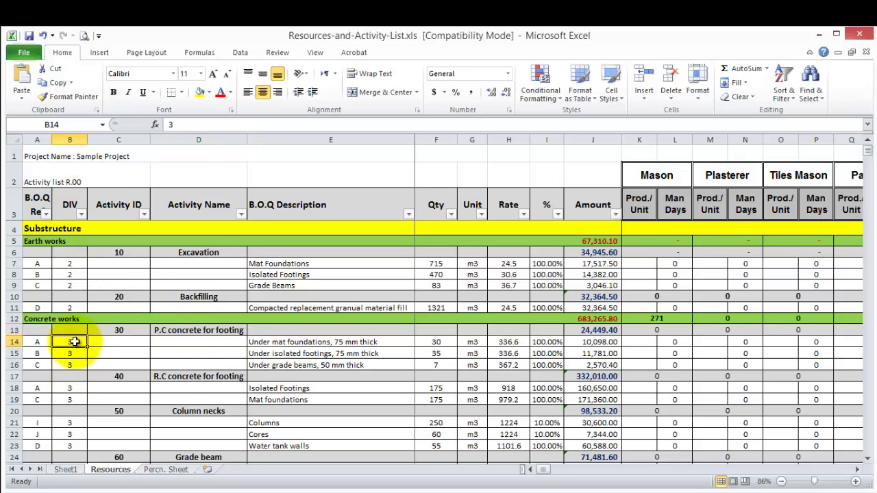
click(644, 343)
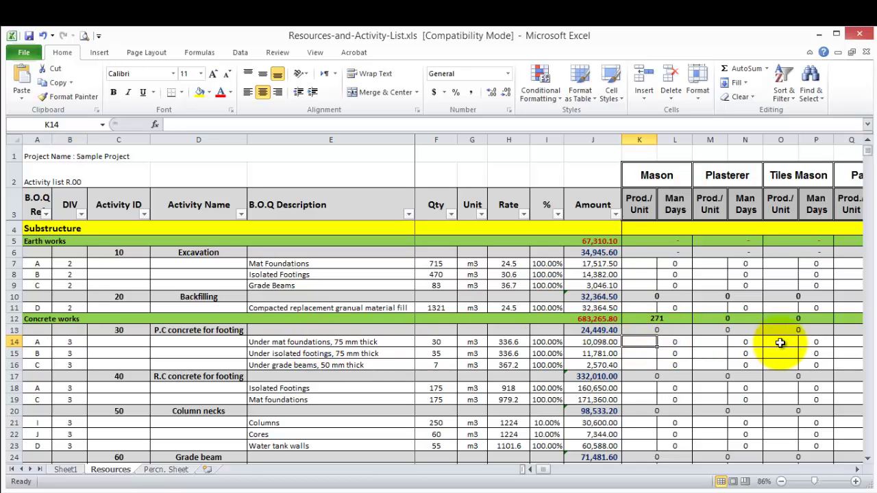
click(781, 343)
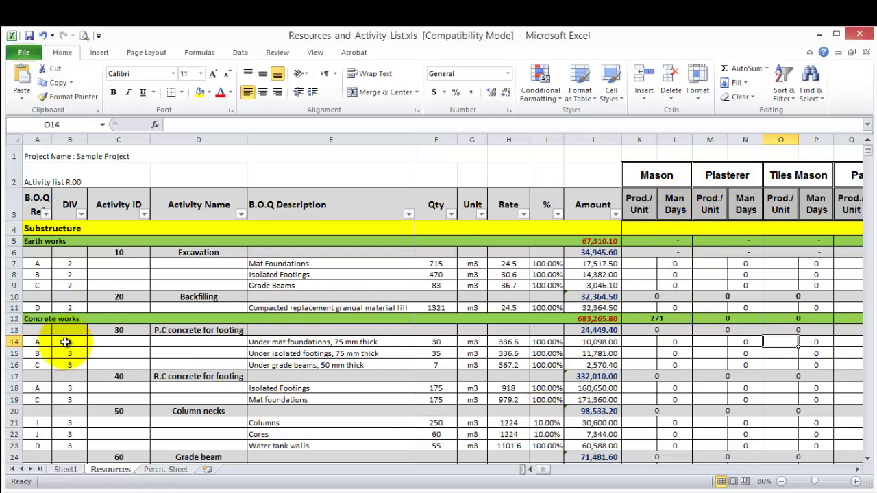
Find the ground floor Masonry Works and check the division, description and trade cells of the hollow block Walls; 100 thick item.
scroll(68, 339, down, 4)
scroll(66, 344, down, 14)
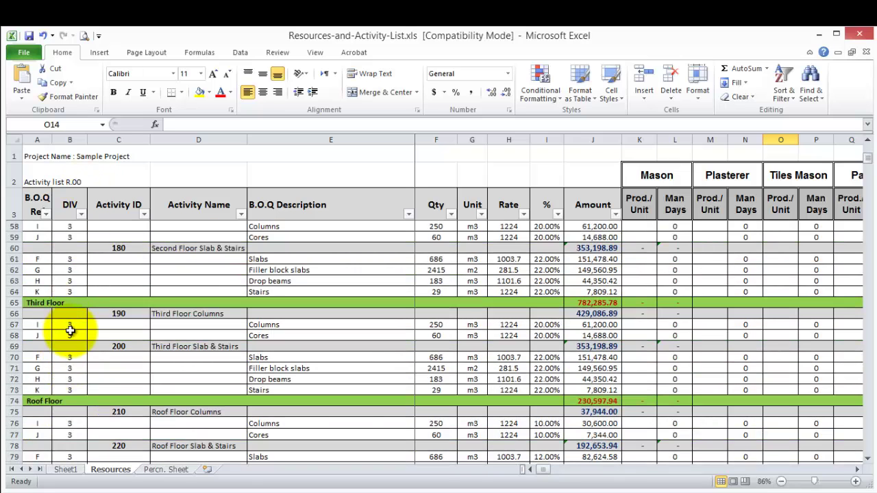
scroll(71, 334, down, 5)
scroll(75, 373, down, 2)
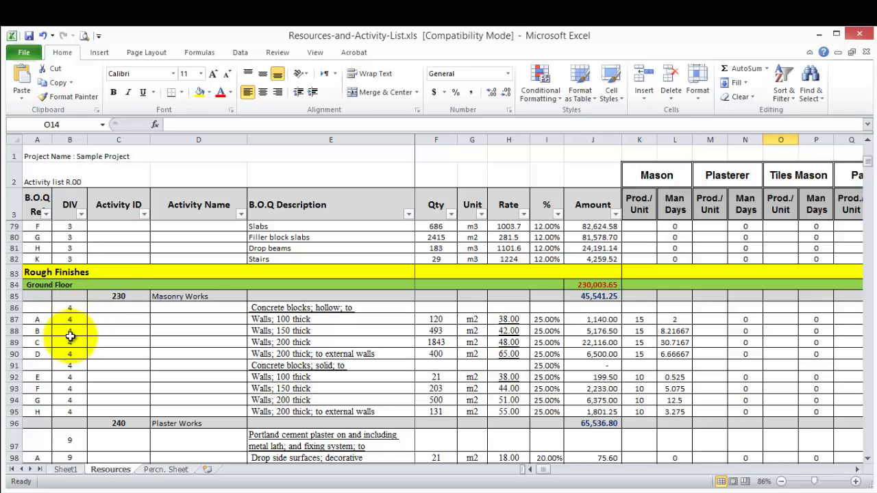
click(71, 320)
click(270, 319)
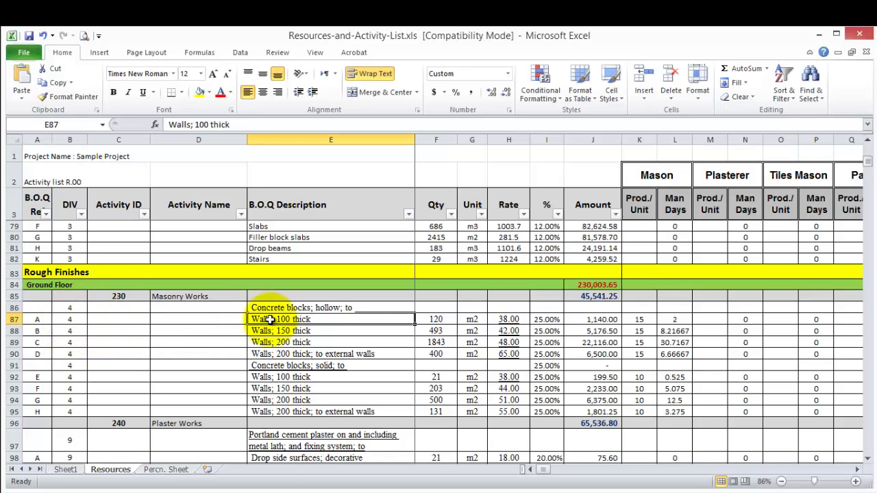
click(778, 319)
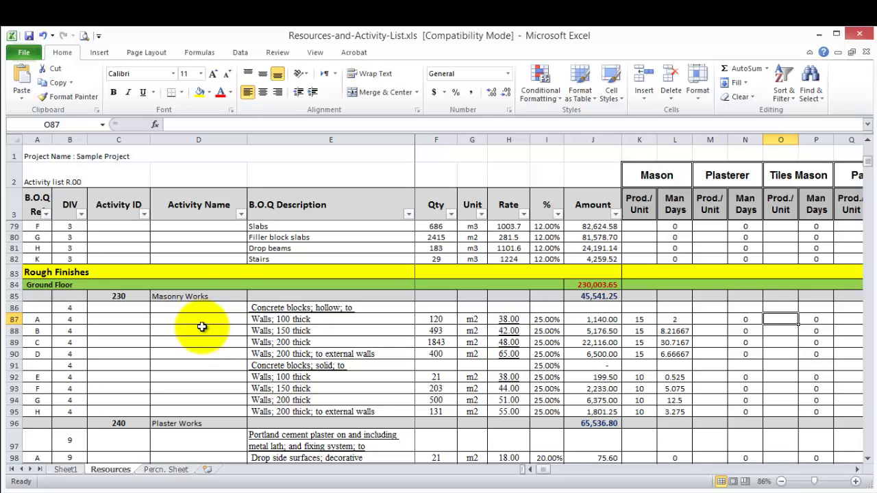
scroll(817, 326, up, 2)
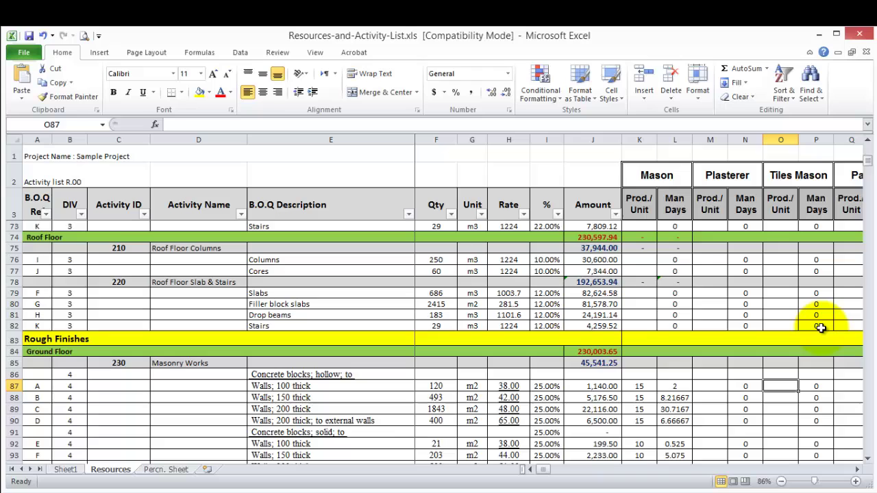
scroll(820, 328, up, 2)
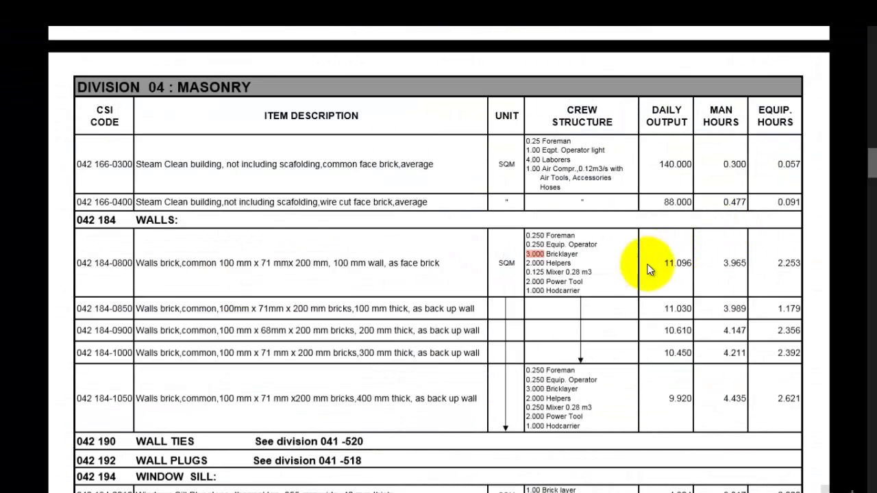
scroll(578, 301, down, 10)
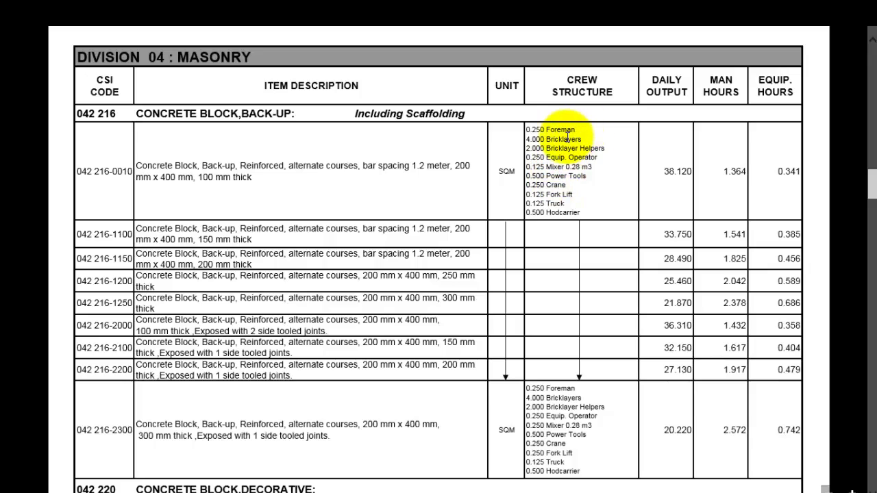
drag(545, 137, 525, 137)
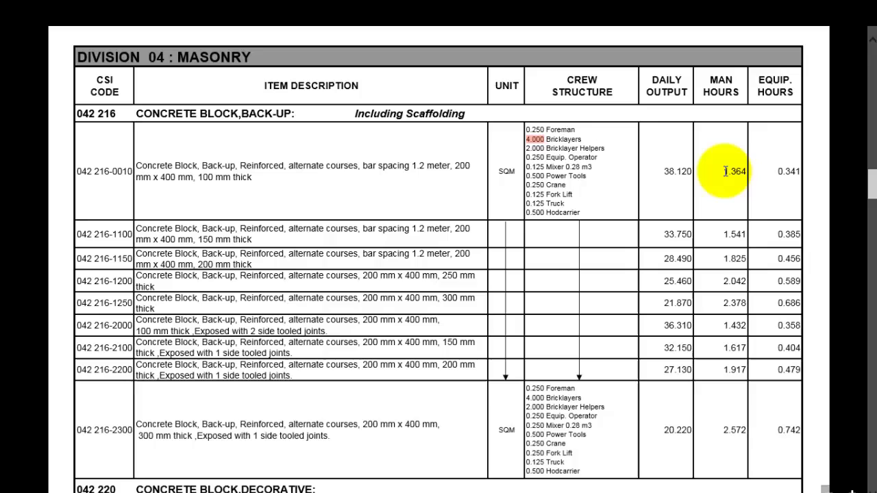
drag(725, 172, 744, 172)
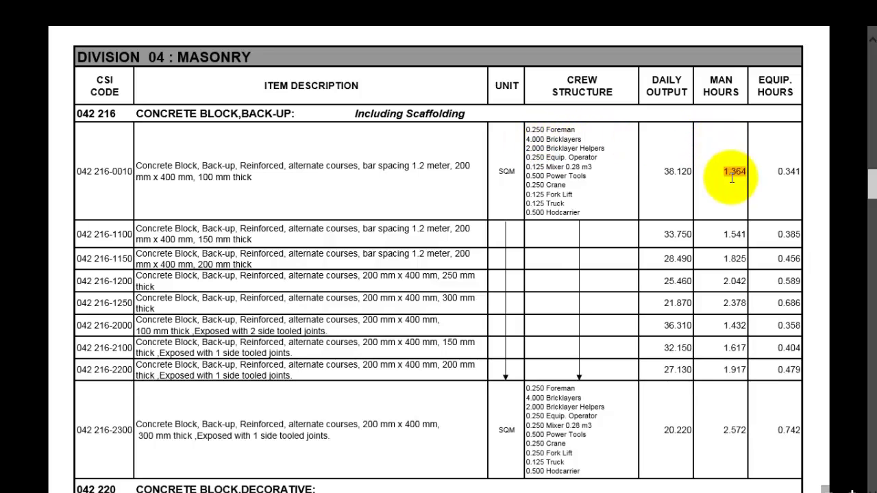
click(3, 31)
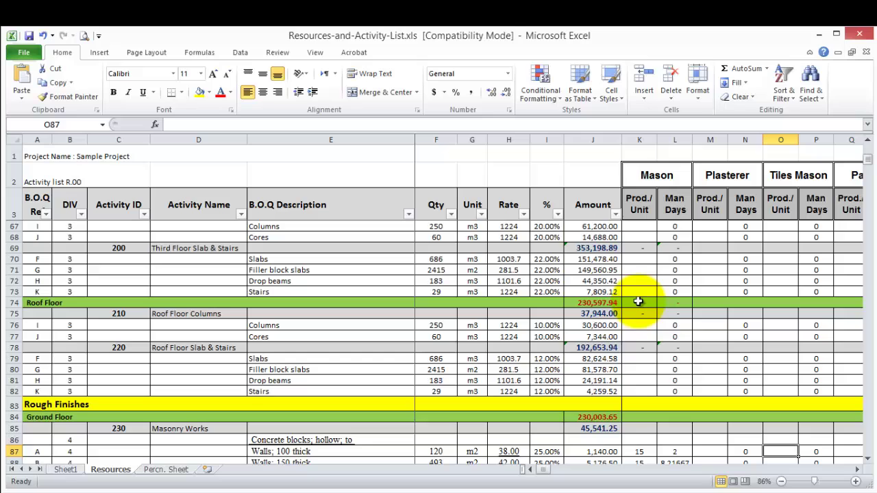